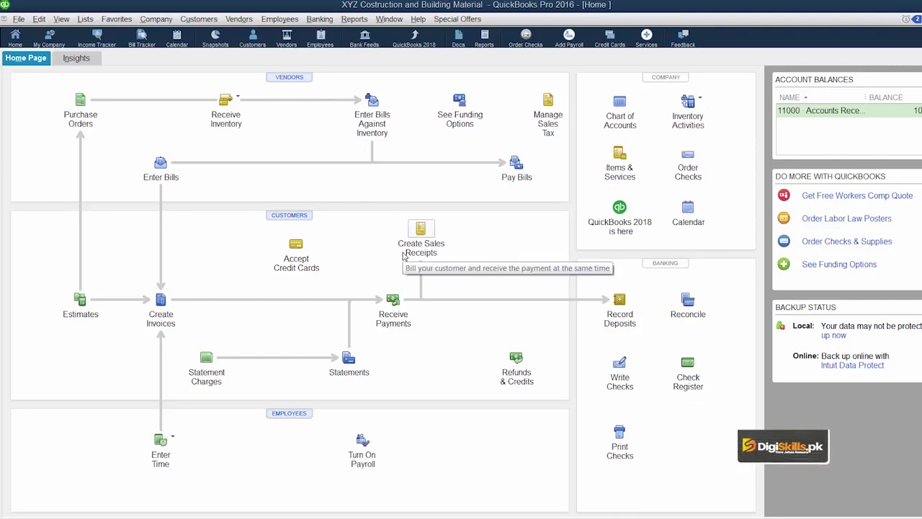
Step: Open the 100,000.00-balance customer's record and view its Payment Settings with the unmasked card number
left_click(252, 40)
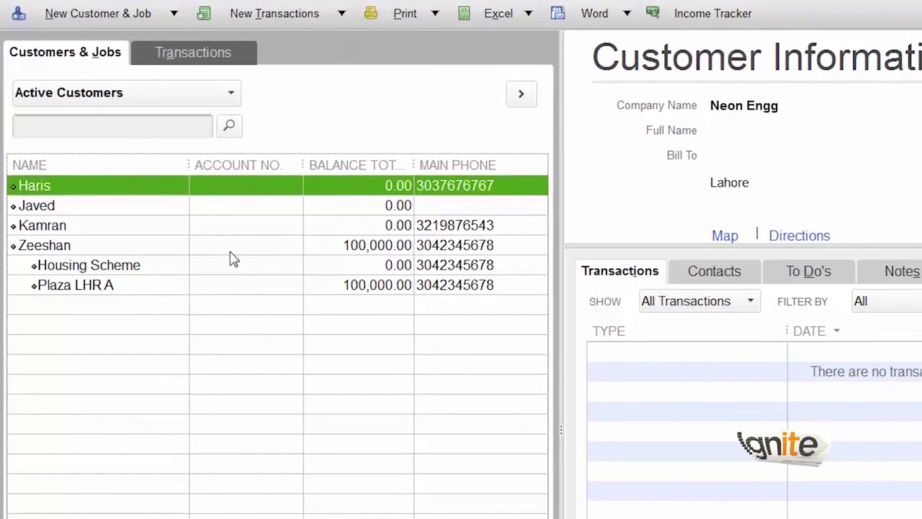
left_click(138, 194)
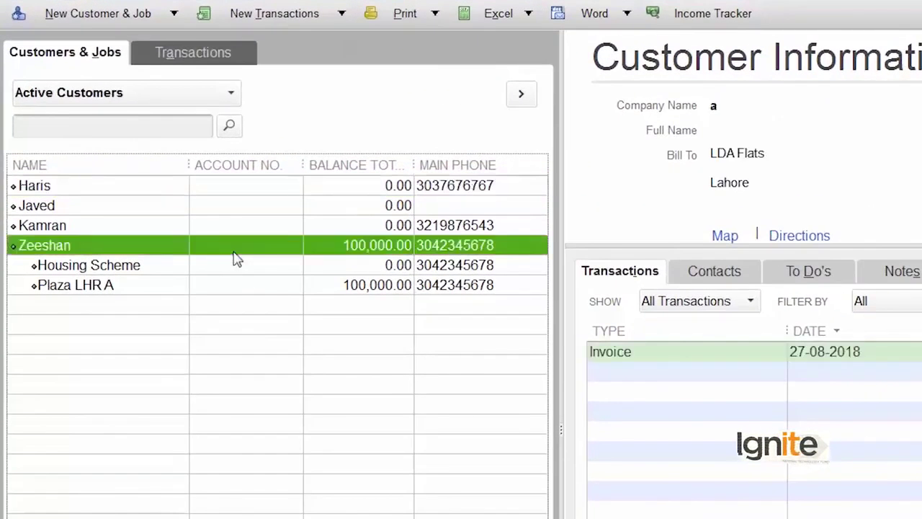
right_click(234, 254)
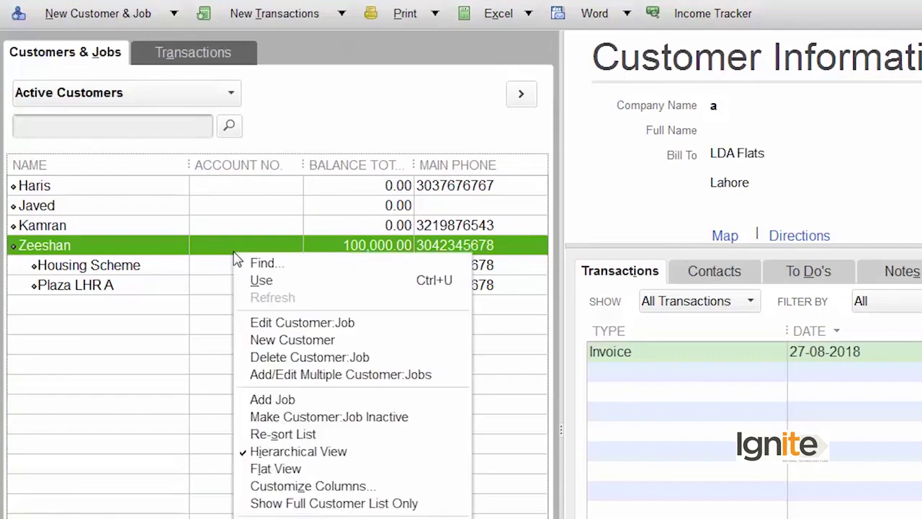
left_click(304, 324)
left_click(111, 199)
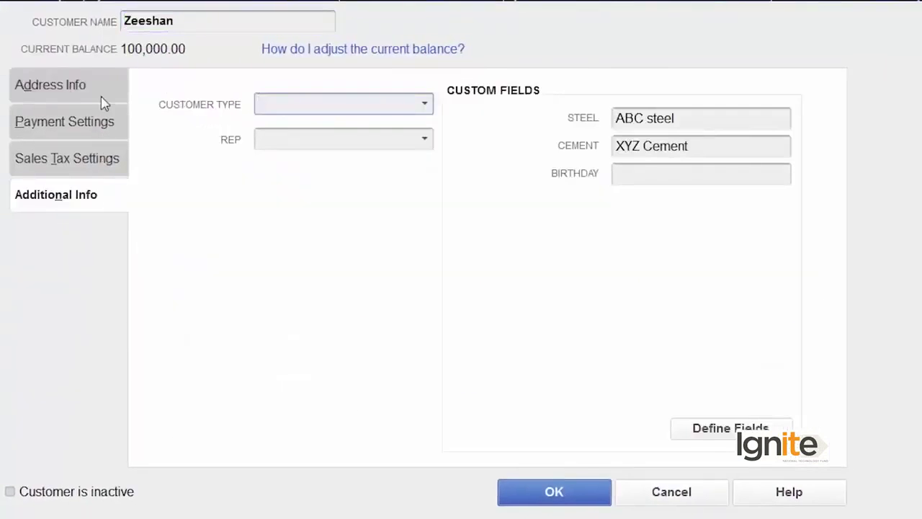
left_click(99, 135)
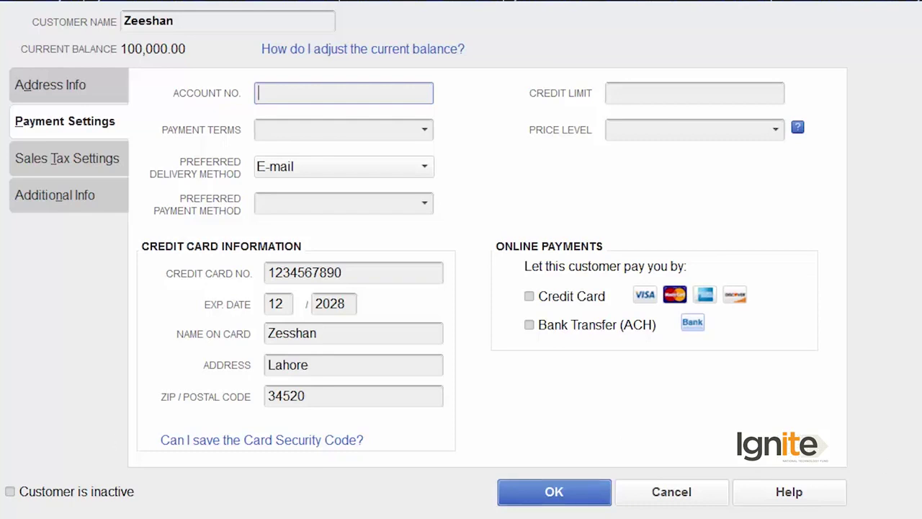
Step: Cancel the Edit Customer window without saving changes
left_click(677, 490)
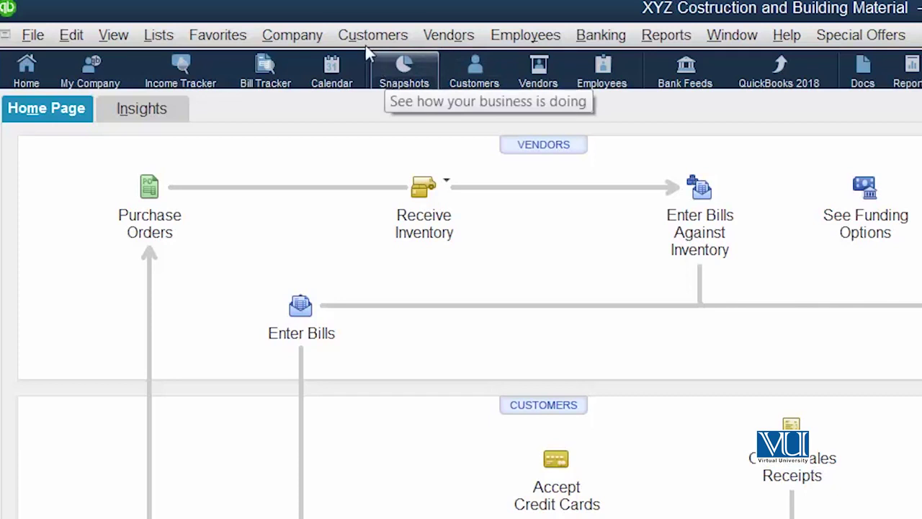
Step: Open Customer Credit Card Protection from the Company menu
left_click(302, 32)
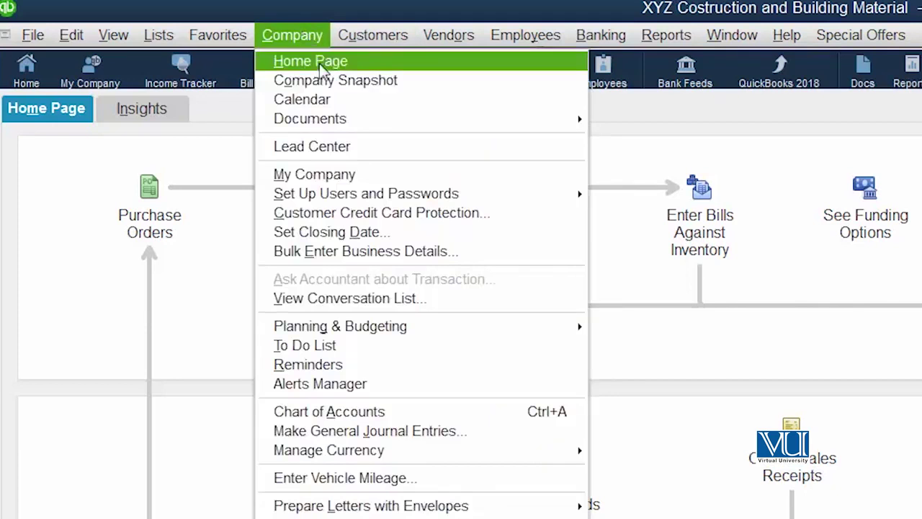
left_click(377, 212)
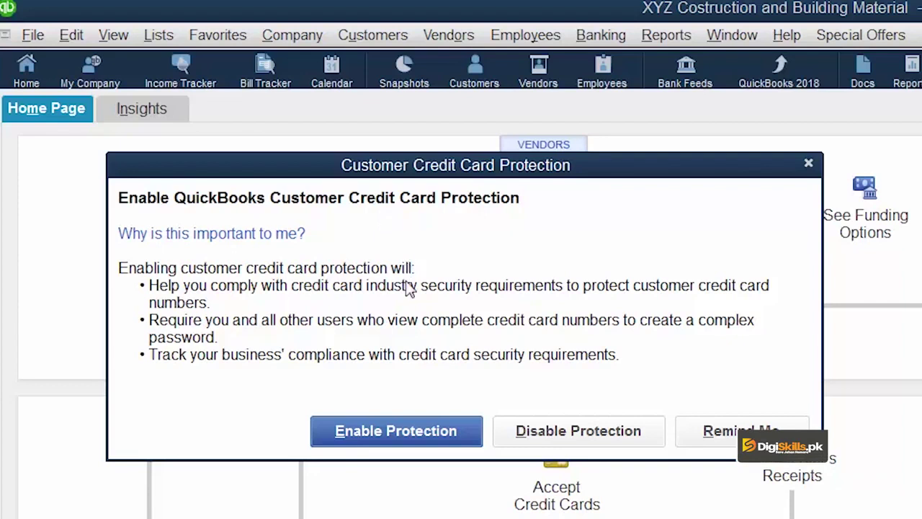
Step: Choose Enable Protection for customer credit card numbers
left_click(401, 428)
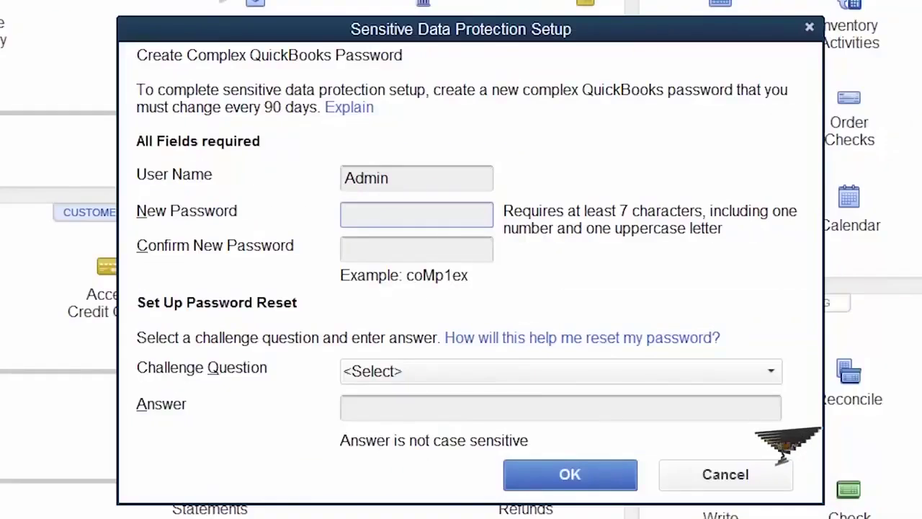
Step: Enter the new admin password and pick 'Name of your high school' as the challenge question
type("••••••")
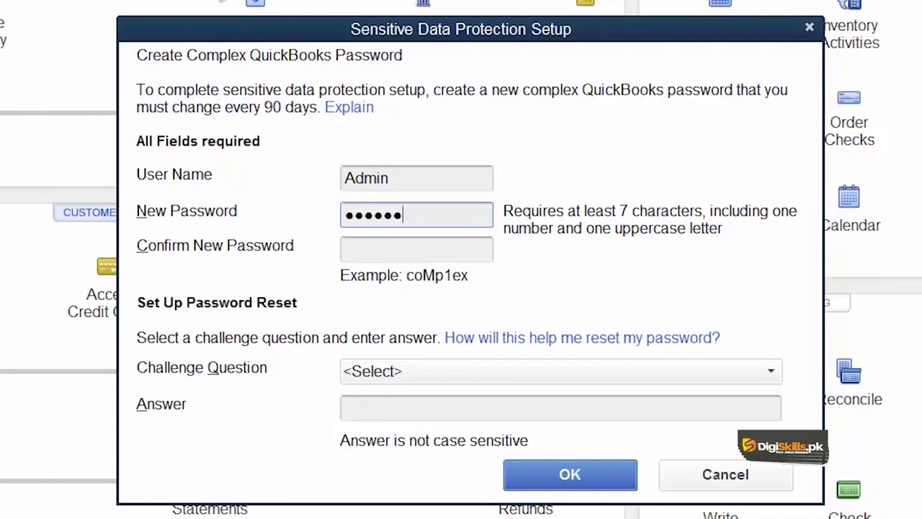
type("•••")
key("Tab")
type("•••••••••")
left_click(510, 370)
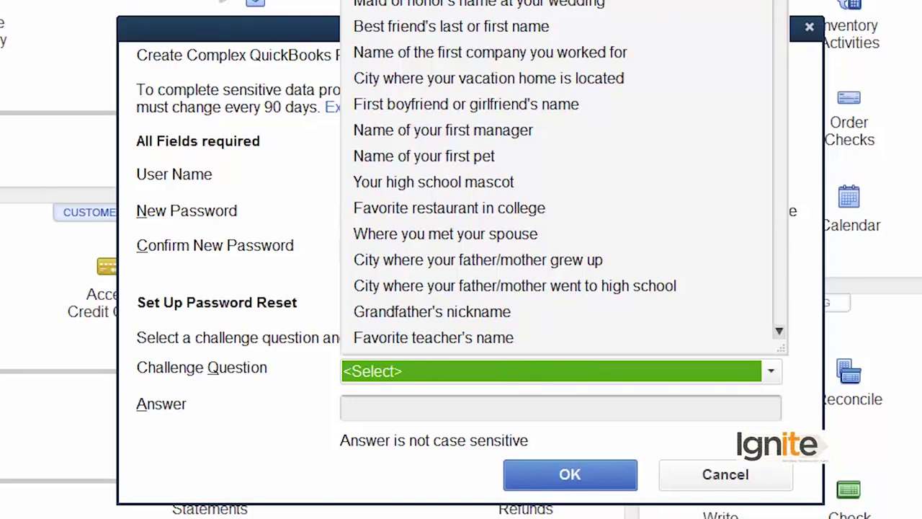
left_click(448, 406)
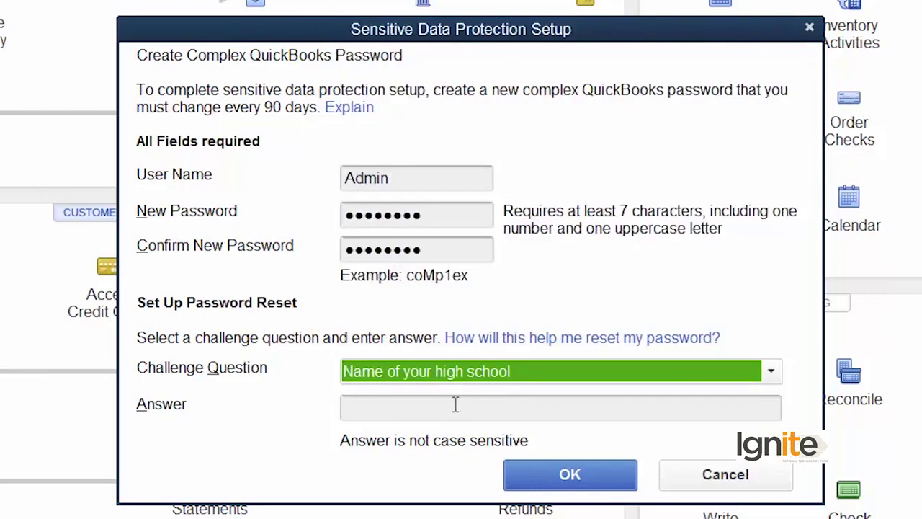
Step: Fill in the challenge answer, submit the form, and dismiss the not-complex password warning
left_click(455, 405)
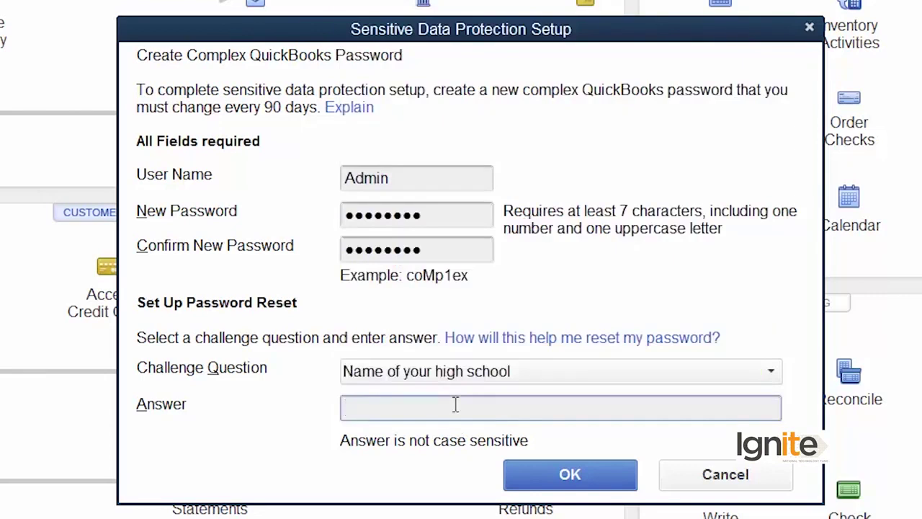
type("●●●●●●●●●●●")
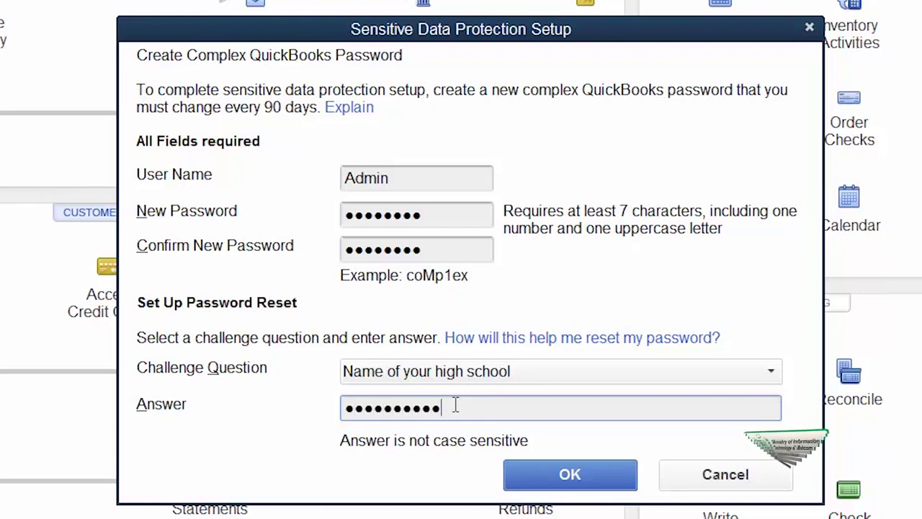
left_click(535, 473)
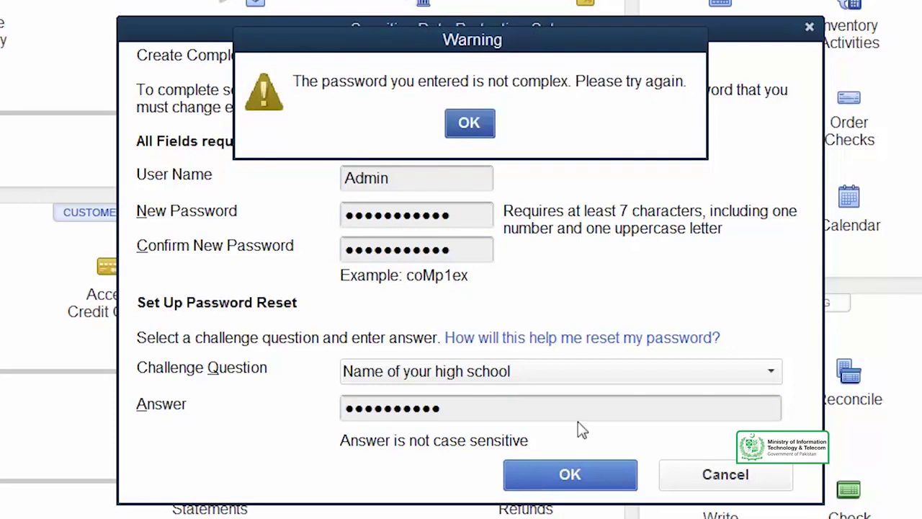
left_click(469, 124)
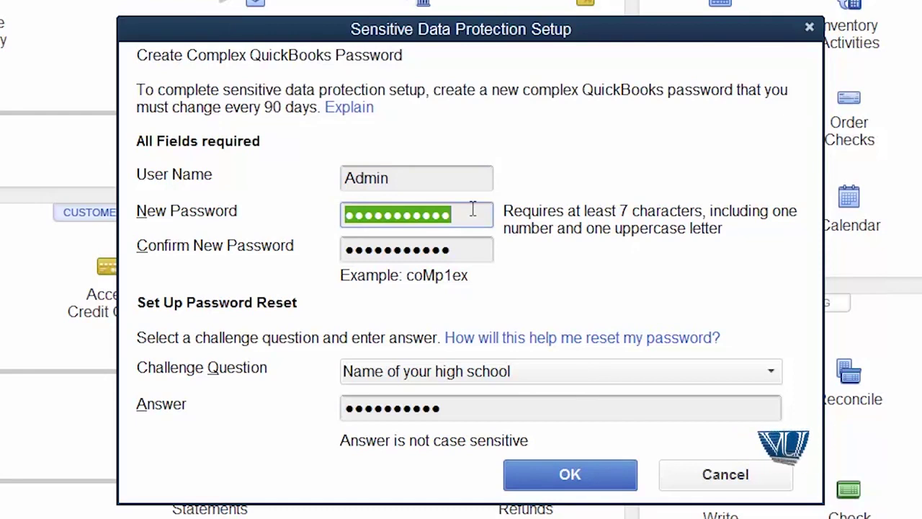
Step: Enter a complex admin password in New Password and Confirm New Password, then submit it
type("coM")
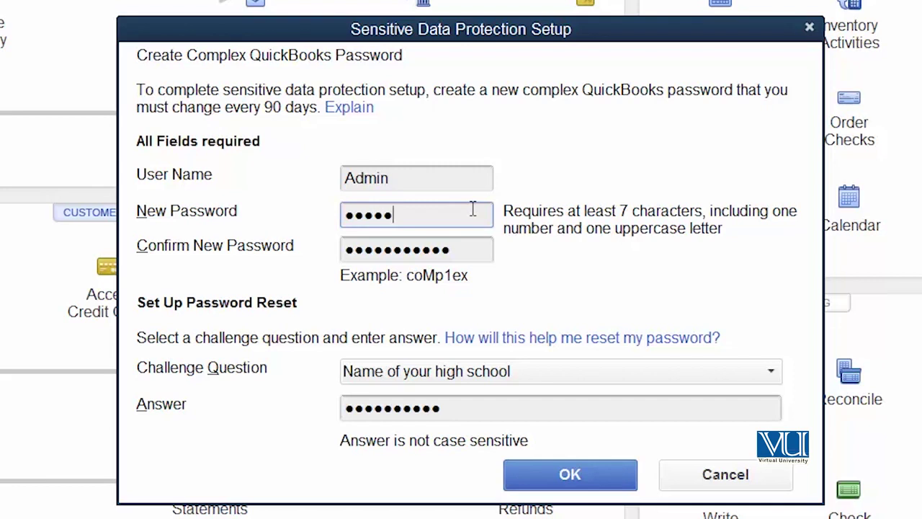
type("p1ex1")
key("Tab")
type("c")
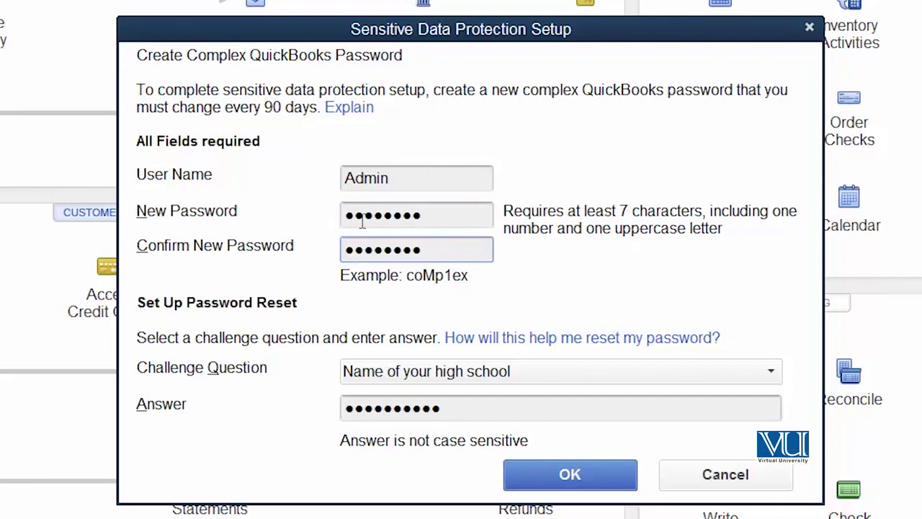
left_click(569, 474)
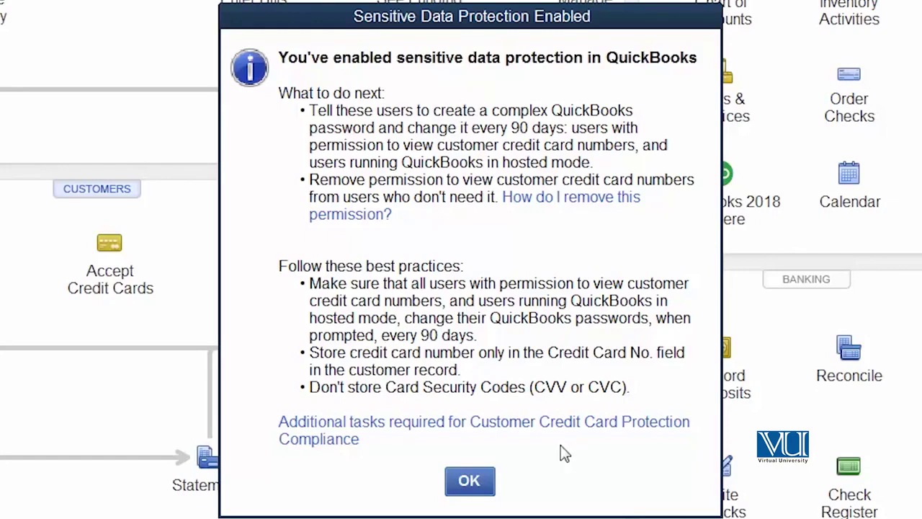
Step: Close the Sensitive Data Protection Enabled confirmation
left_click(468, 481)
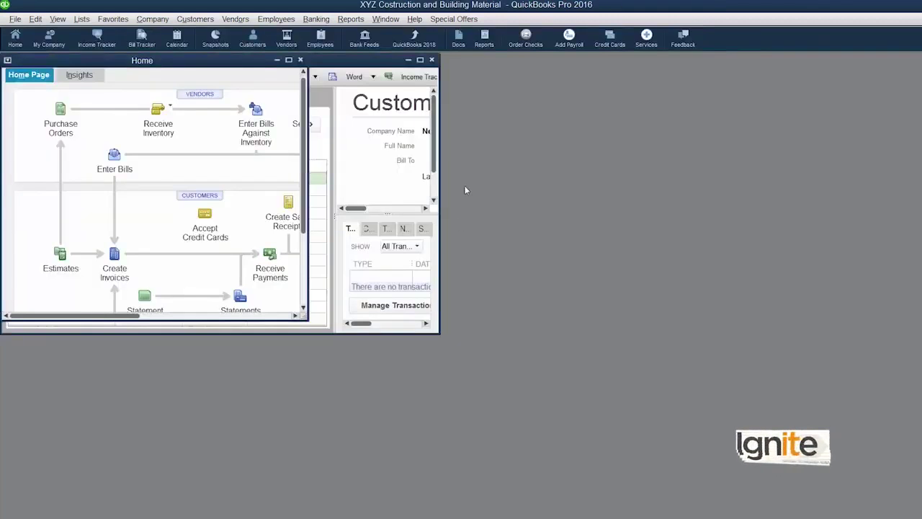
Step: Bring the Customer Center forward and open the Housing Scheme customer for editing
left_click(368, 61)
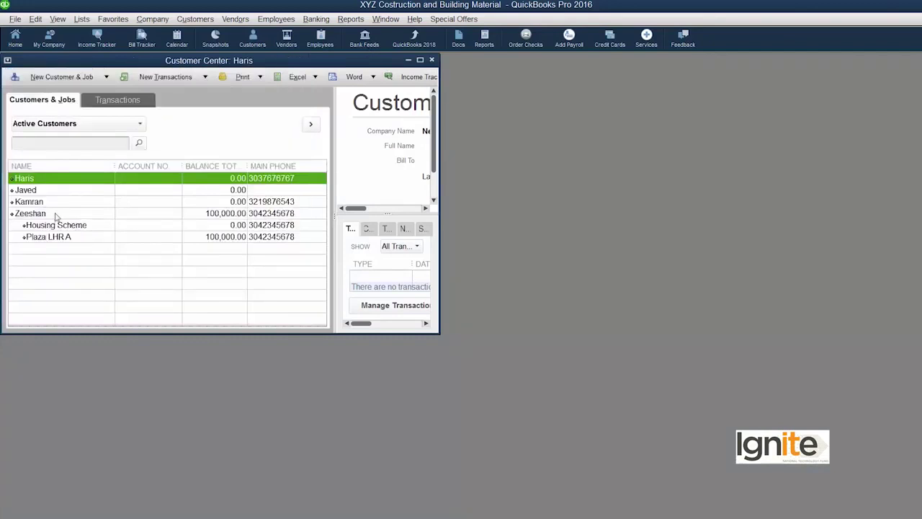
double_click(32, 214)
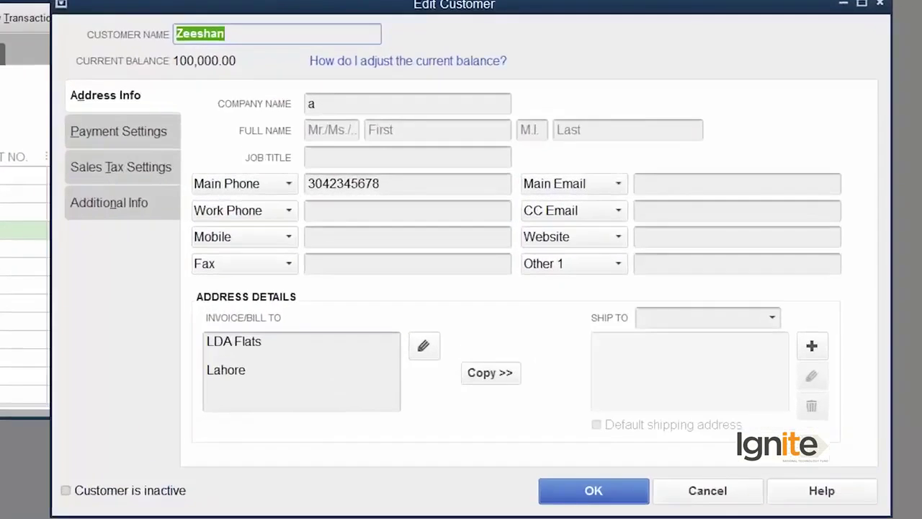
Step: View Payment Settings showing the card masked except its last four digits
left_click(140, 138)
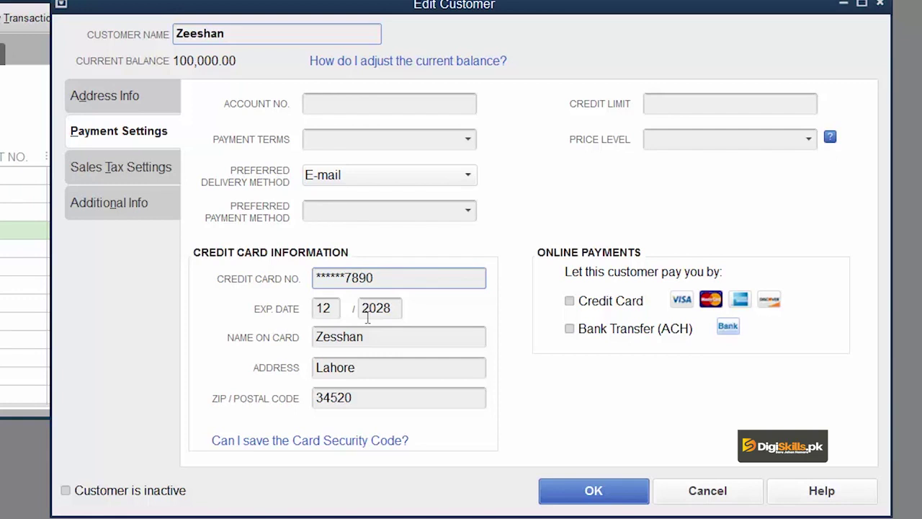
key("Tab")
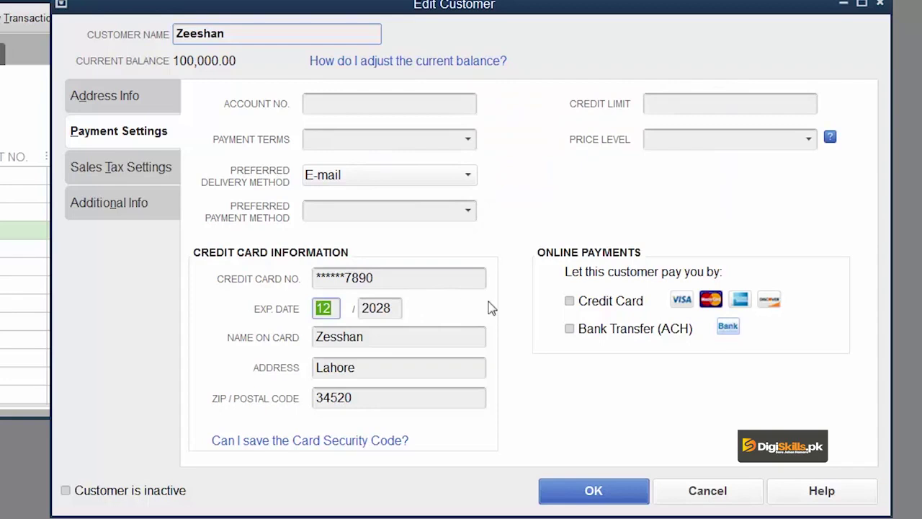
key("Home")
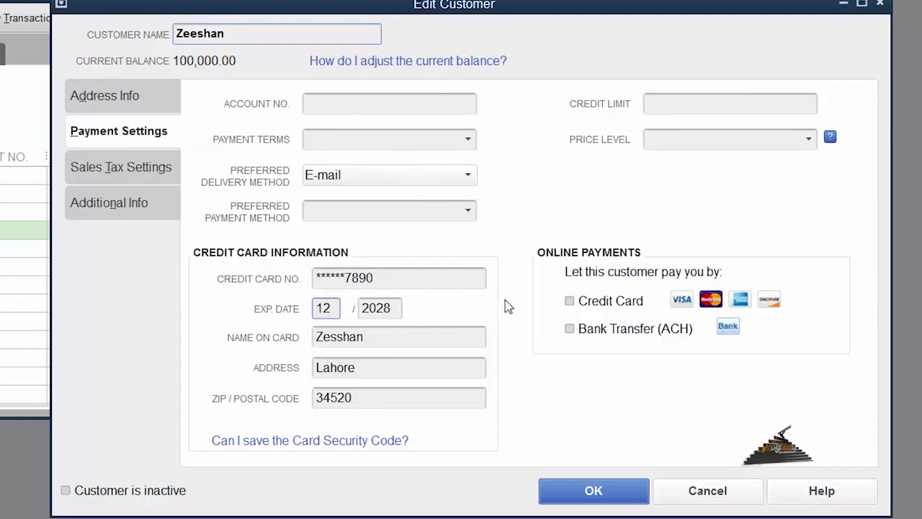